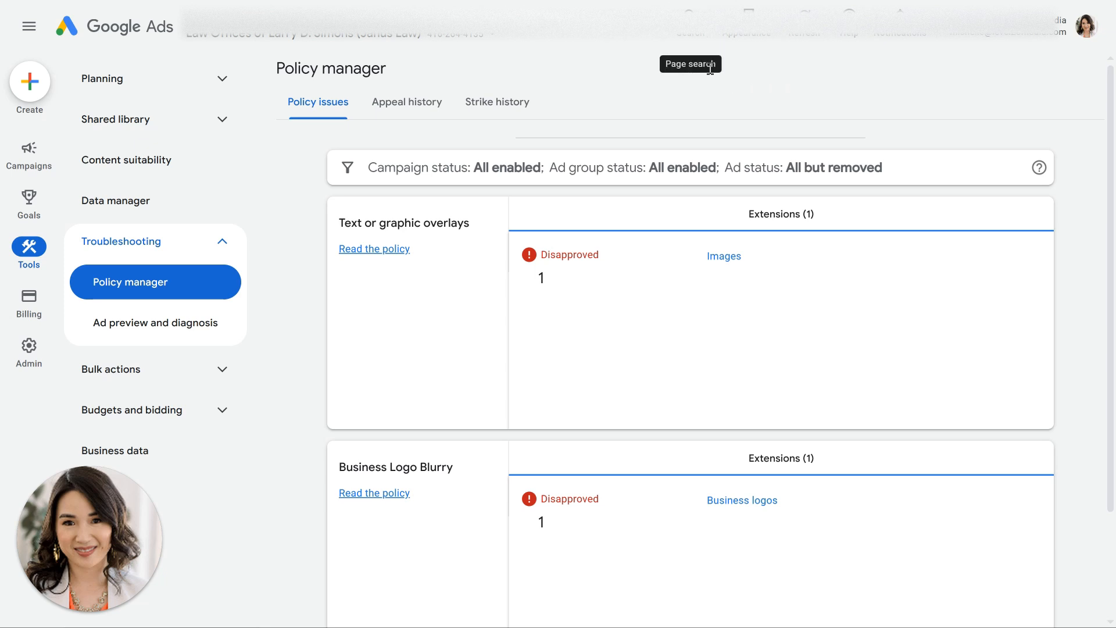
Search the account pages for "policy manager" and review the listed policy issues
left_click(702, 35)
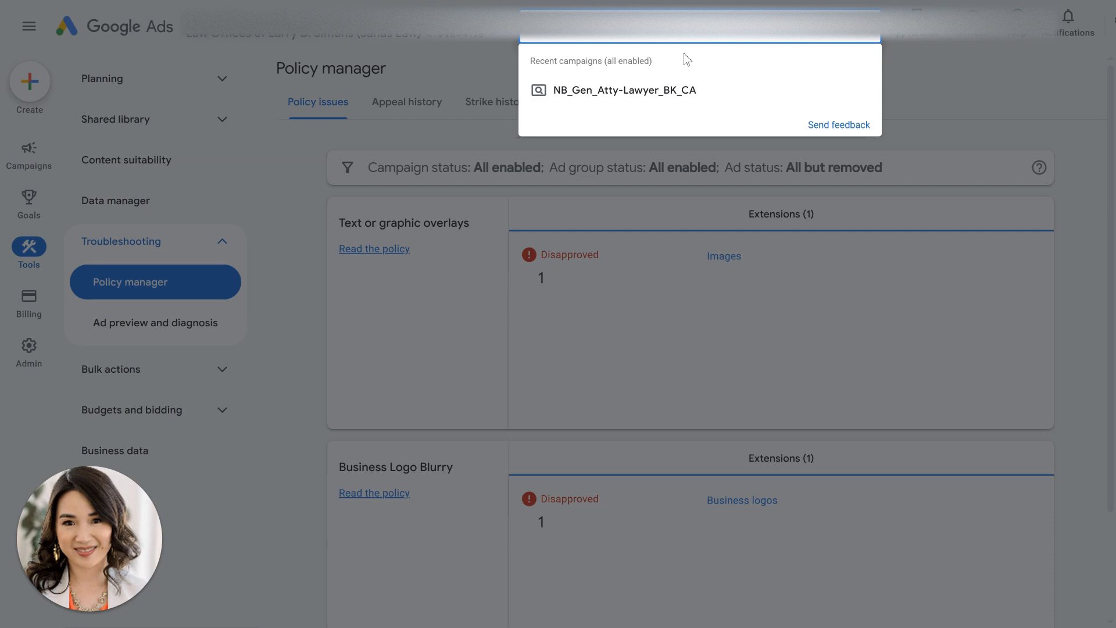
type("policy manager")
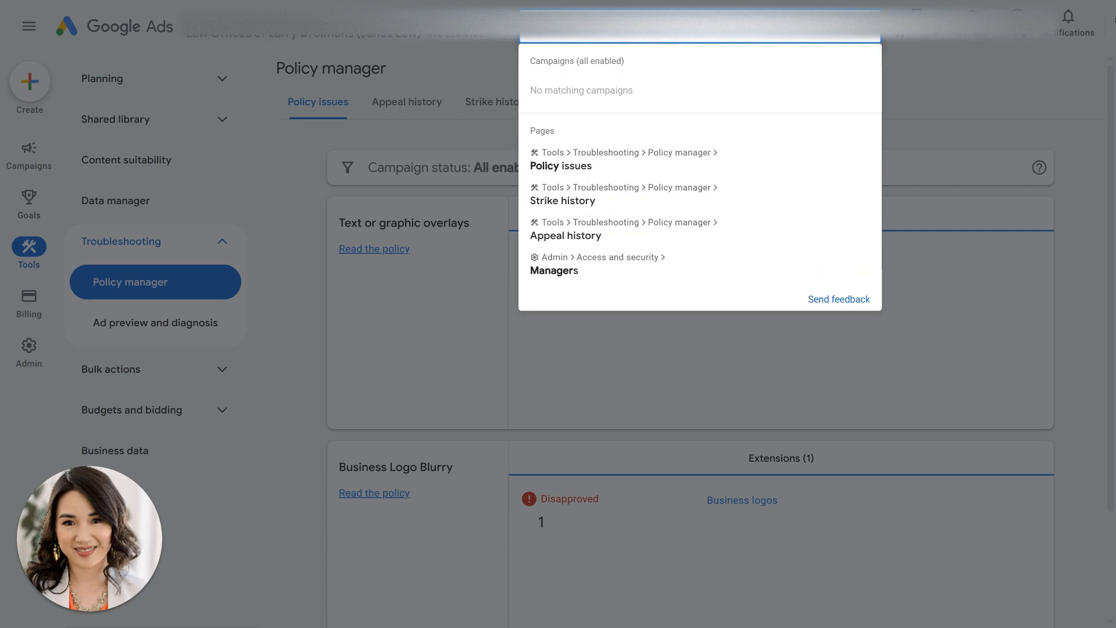
left_click(653, 175)
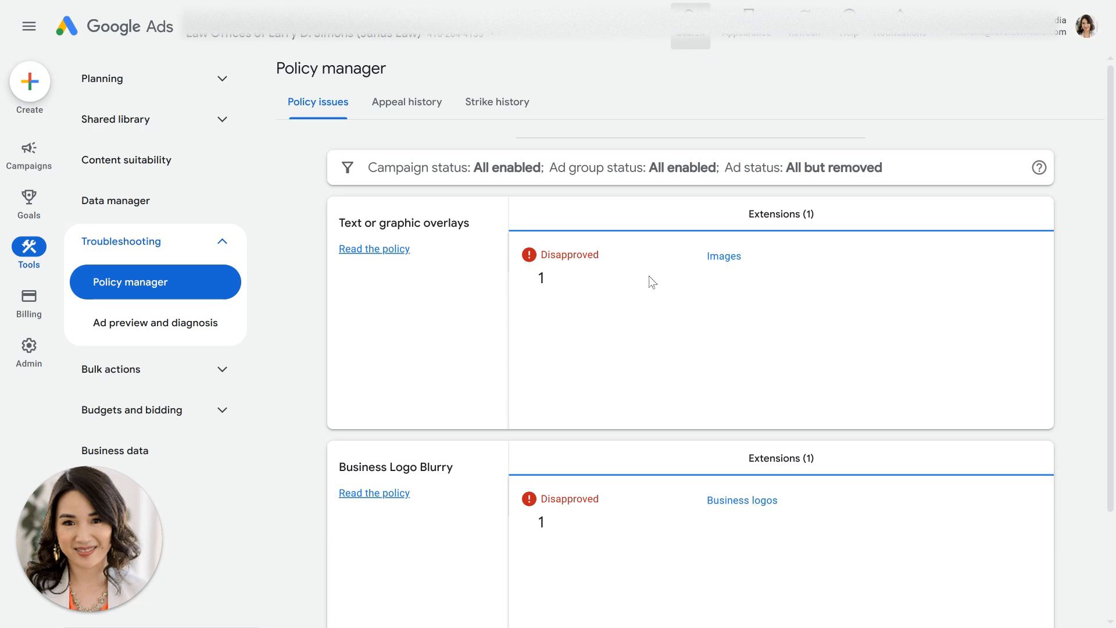
scroll(685, 290, "down", 3)
scroll(685, 290, "up", 3)
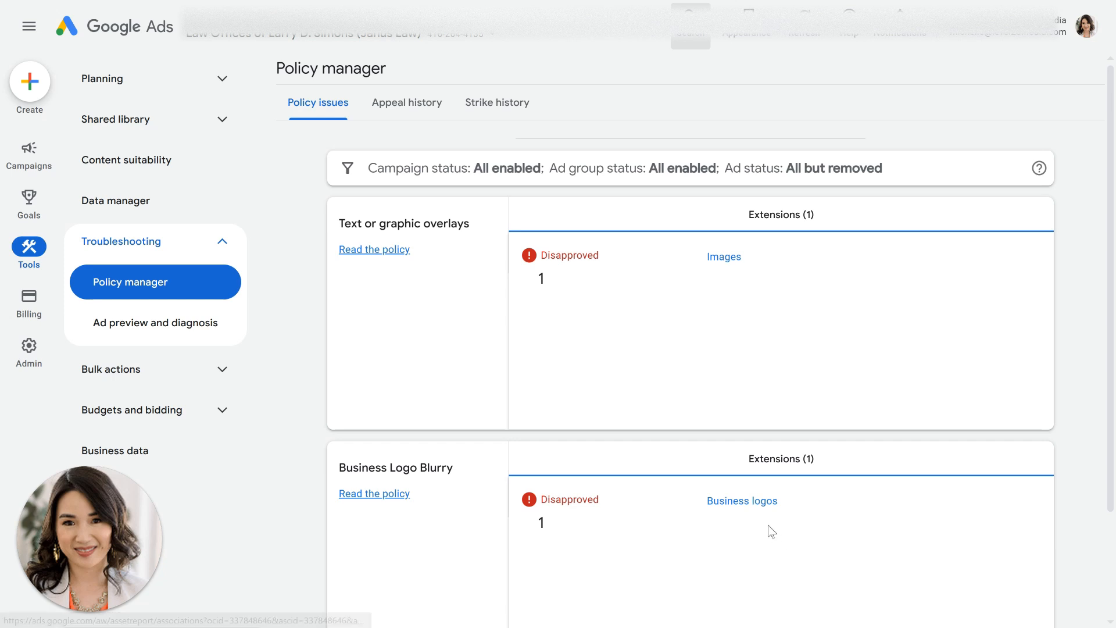
Open the disapproved Images extension under Text or graphic overlays and examine the reason behind its disapproved status
left_click(724, 258)
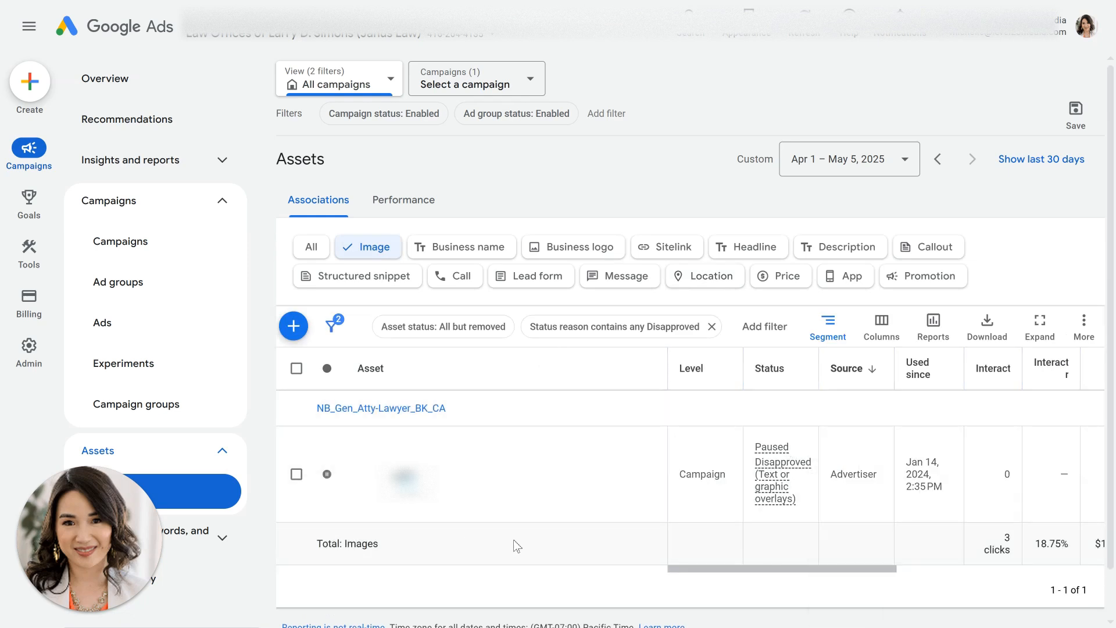
mouse_move(791, 449)
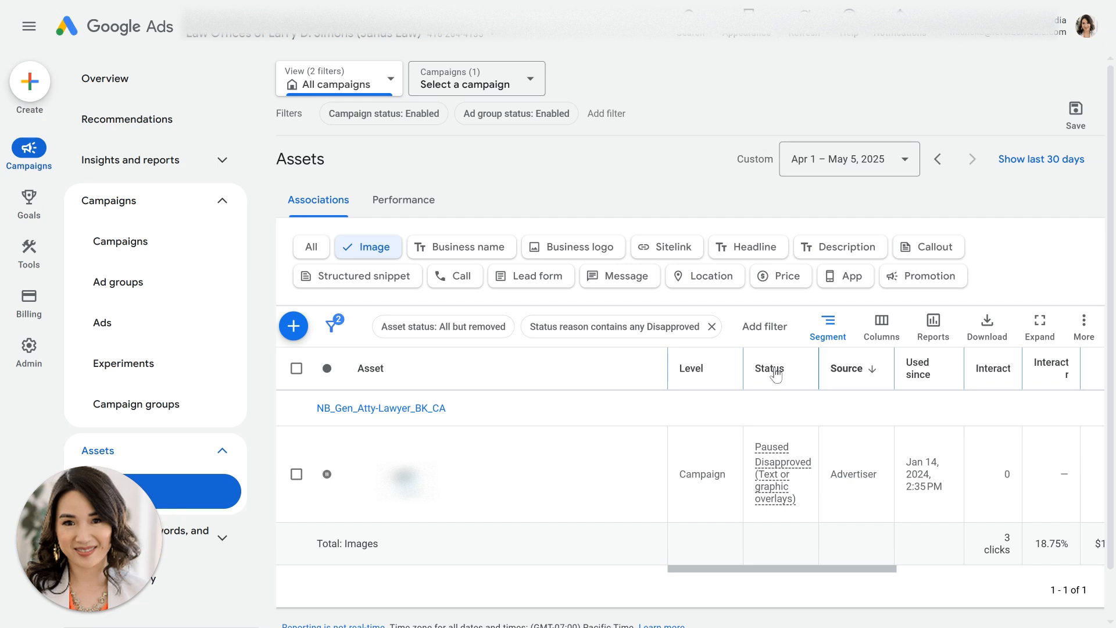
mouse_move(773, 479)
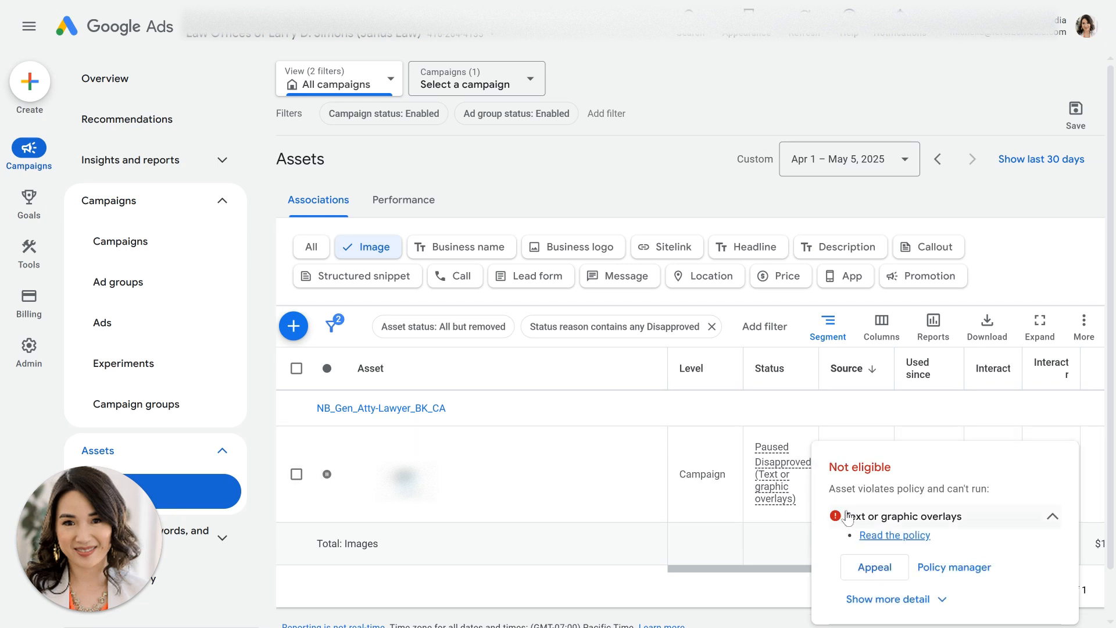
left_click_drag(900, 494, 989, 495)
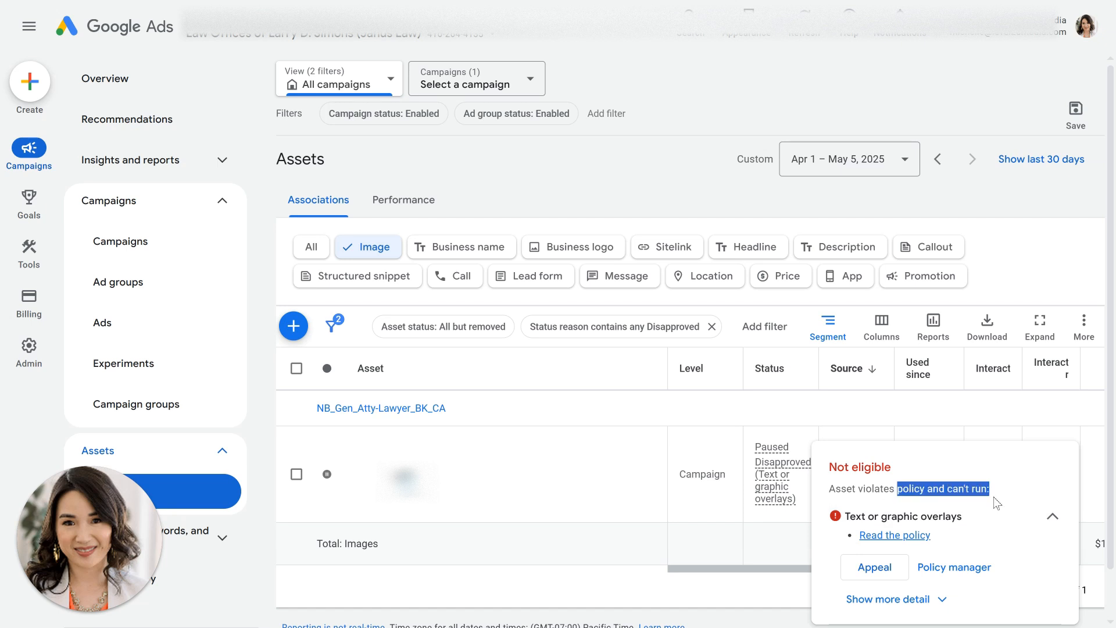
left_click(991, 497)
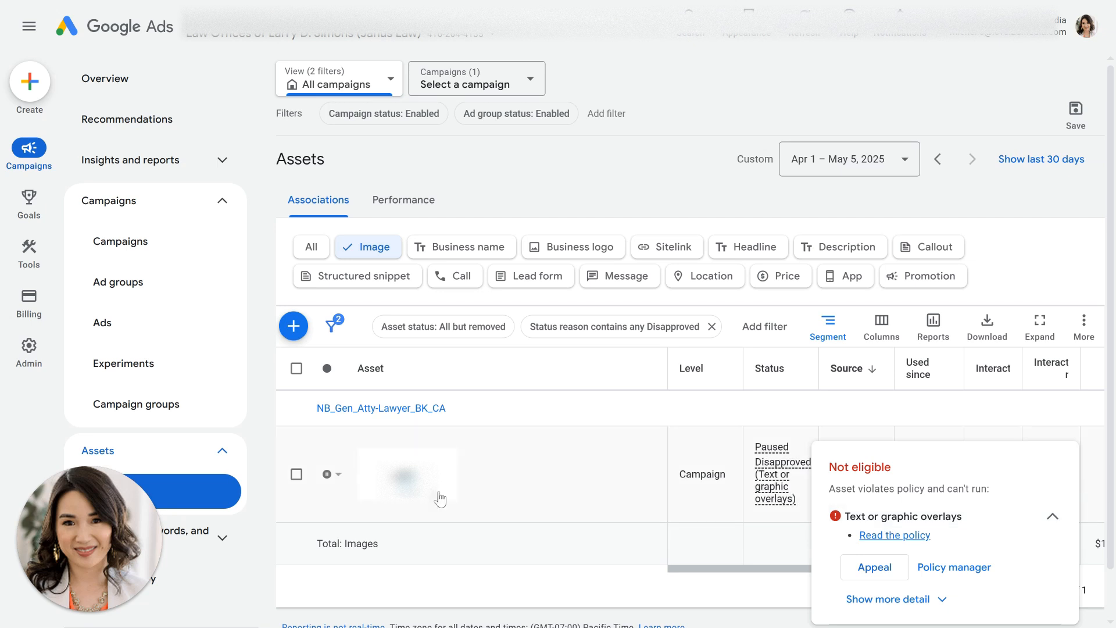
mouse_move(394, 505)
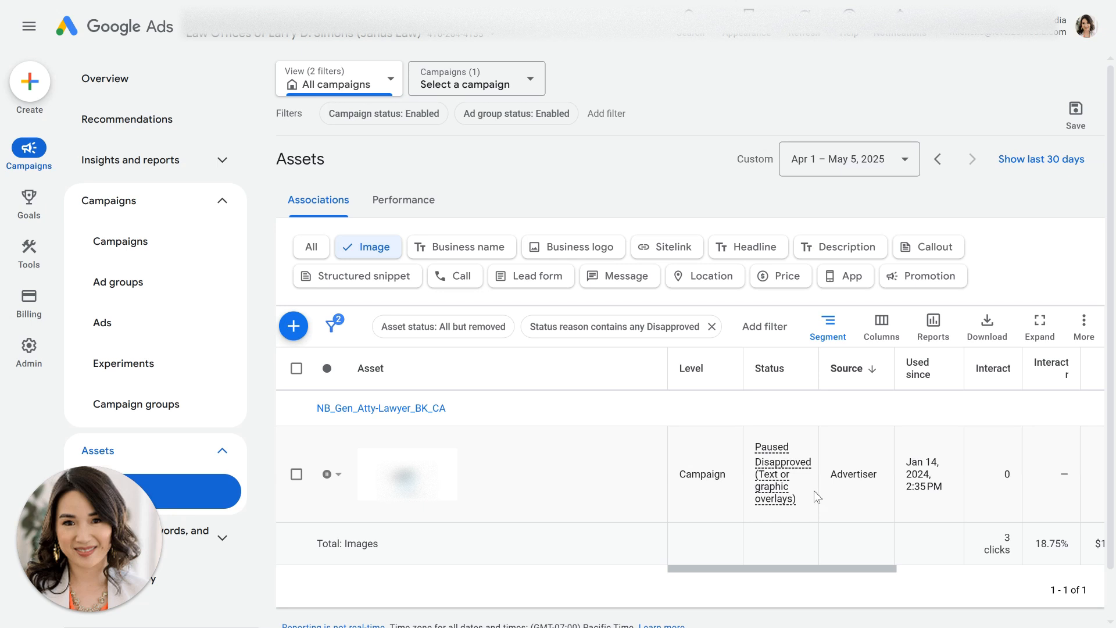
Fill in the image's appeal with Made changes to comply with policy, confirm the policy statement, and close the form without submitting
mouse_move(793, 476)
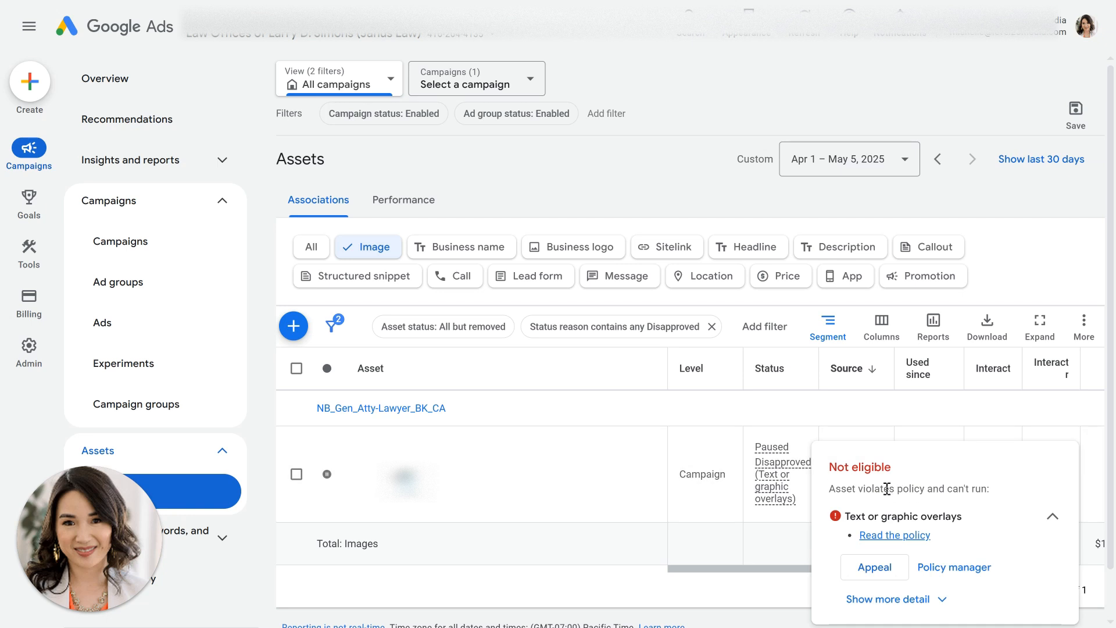
left_click(899, 576)
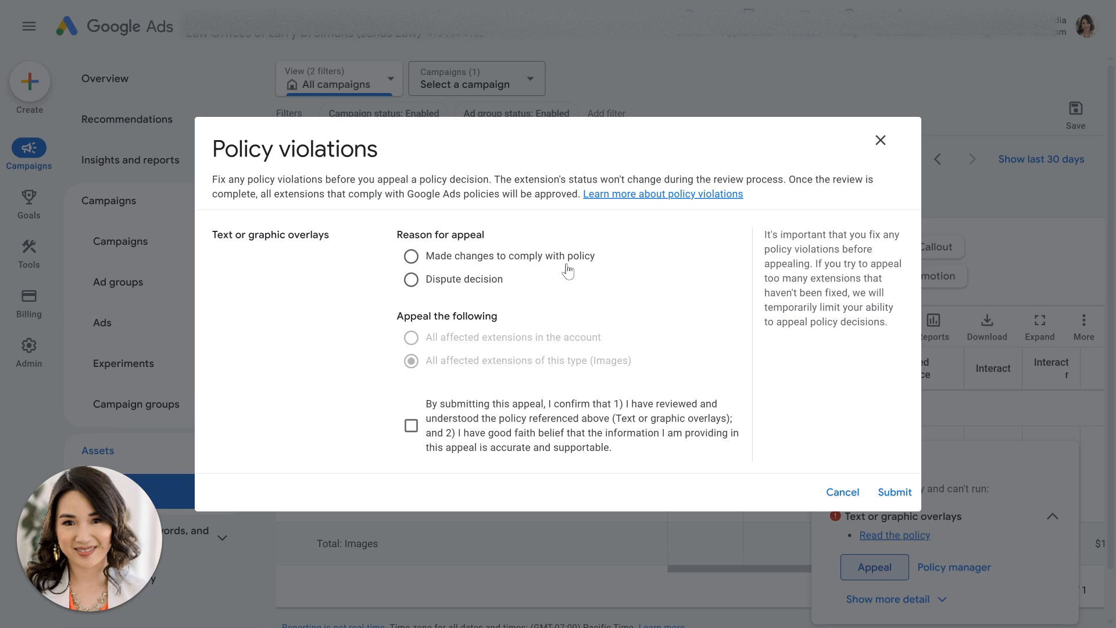
left_click(411, 256)
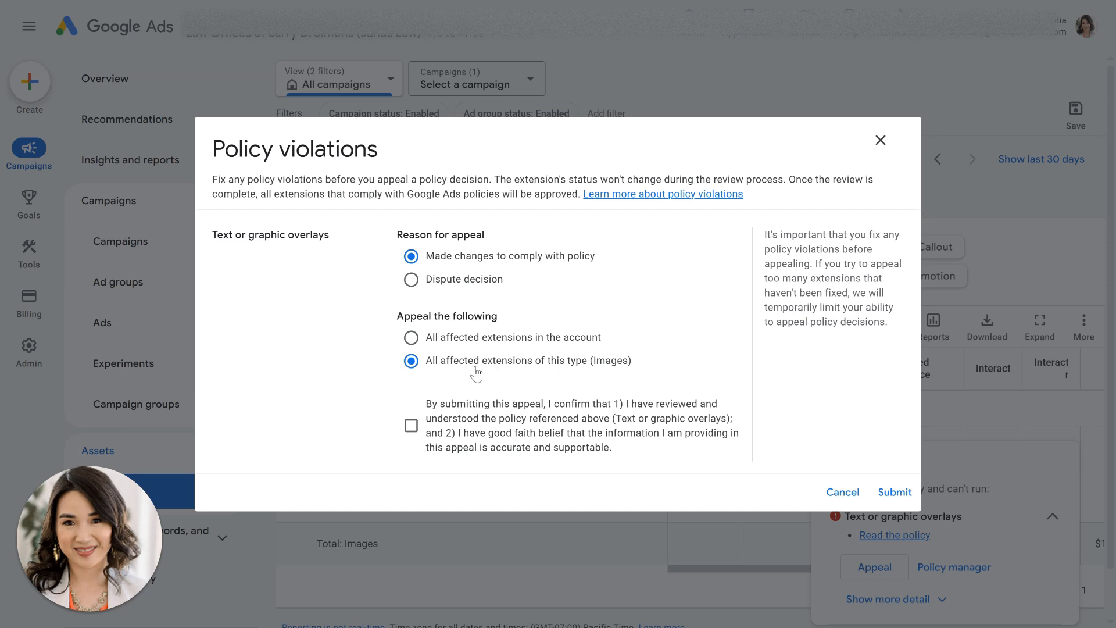
left_click(411, 427)
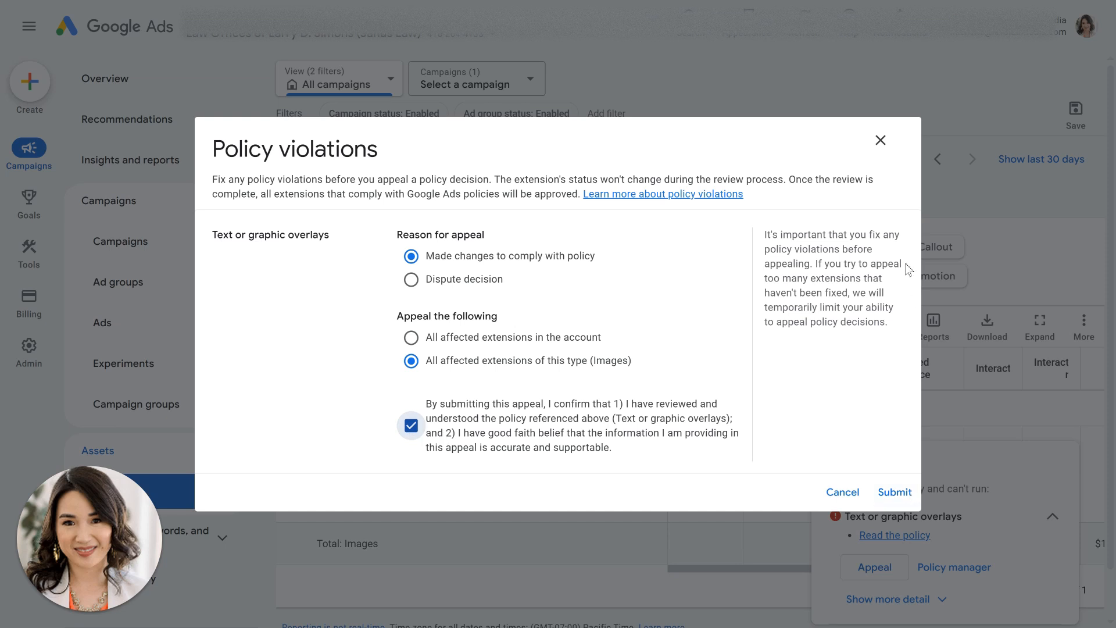
left_click(888, 150)
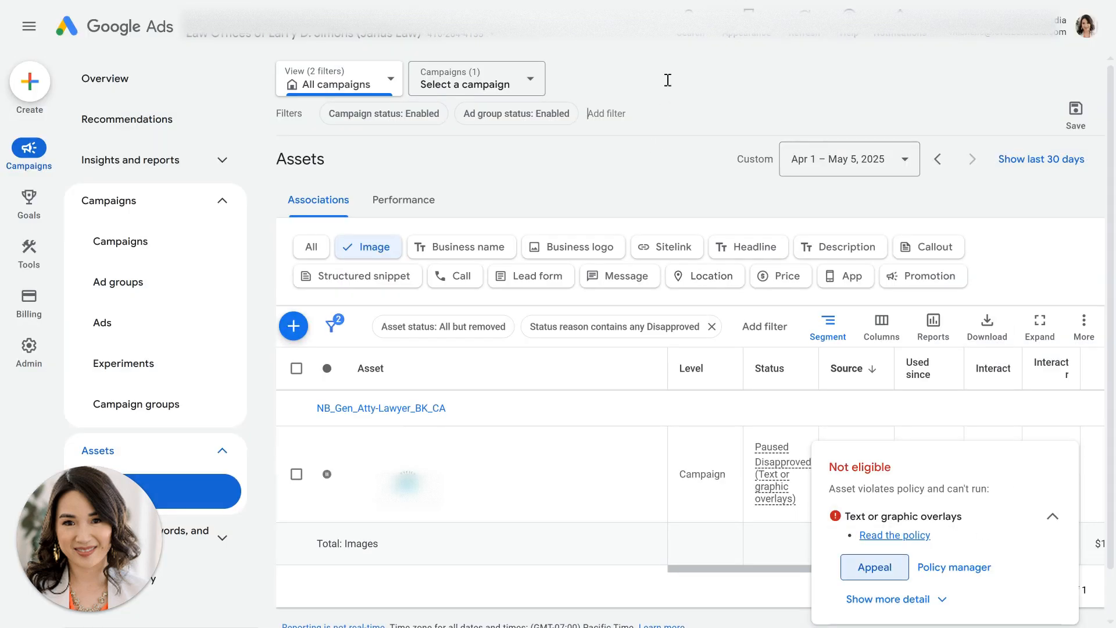
Return to the policy issues page by searching for "policy" and show the appeal history without the help pane
left_click(606, 113)
left_click(691, 31)
type("policy")
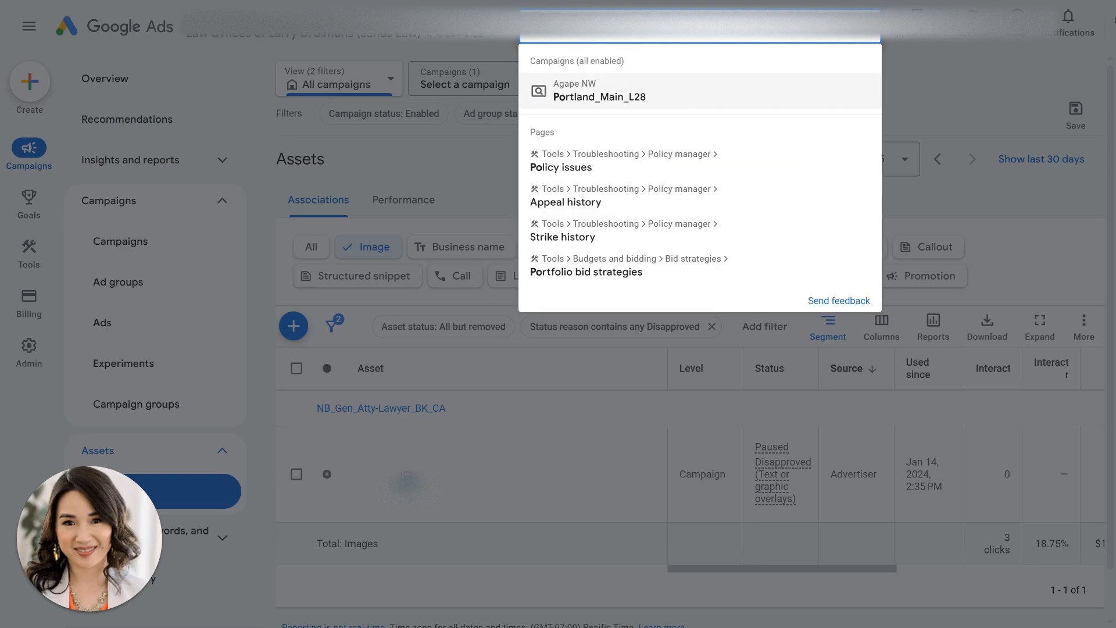
left_click(649, 169)
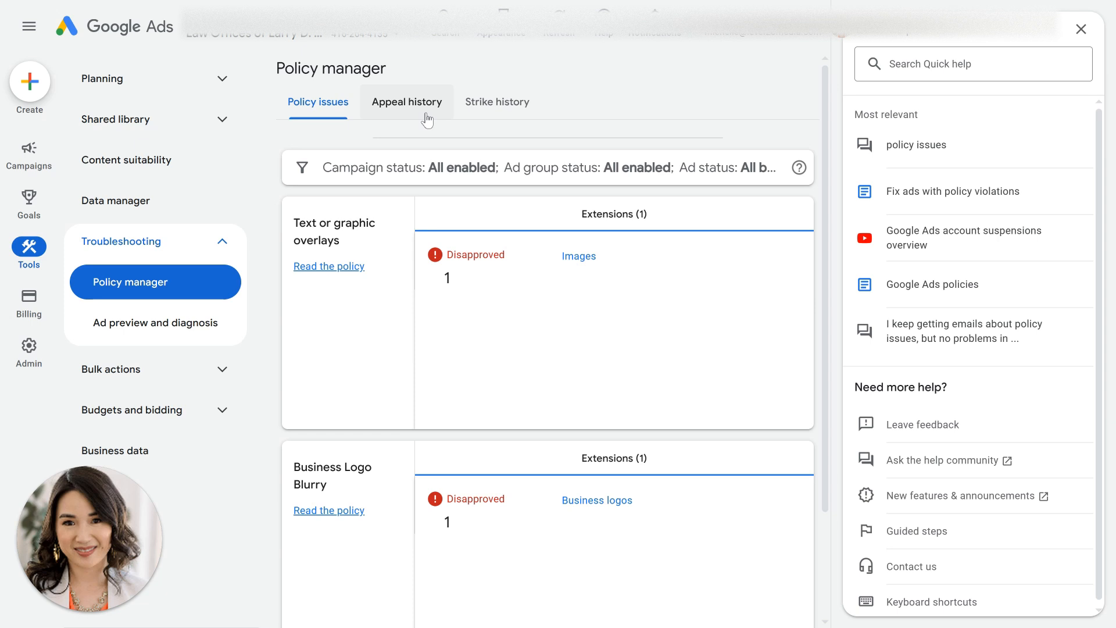
left_click(426, 116)
left_click(1079, 33)
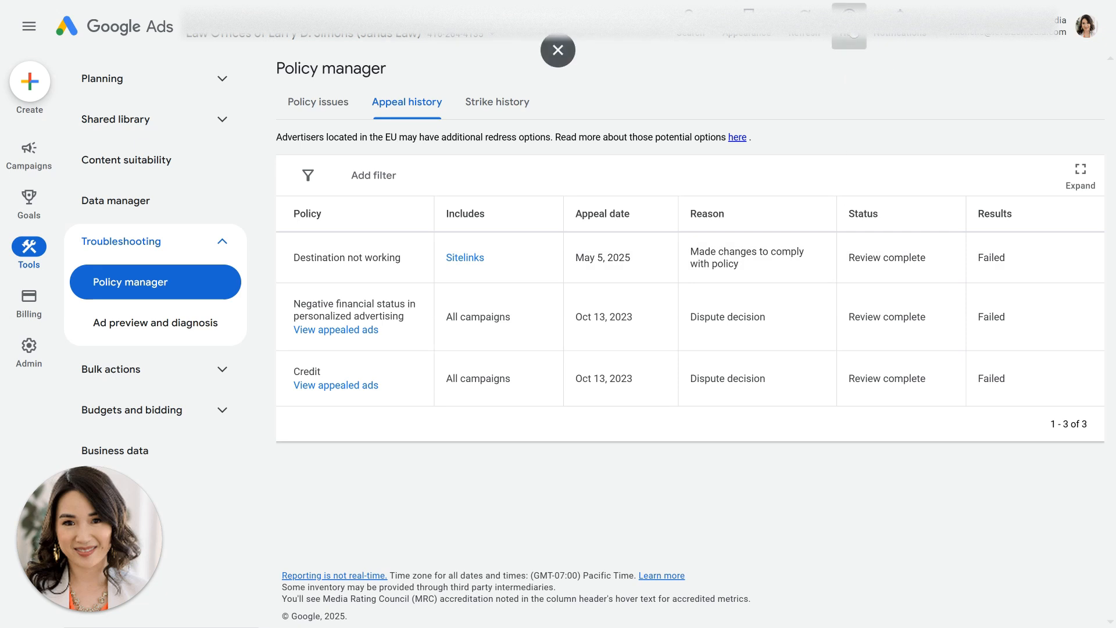
Start a support contact request from help with "live ad review" as the issue description
left_click(854, 33)
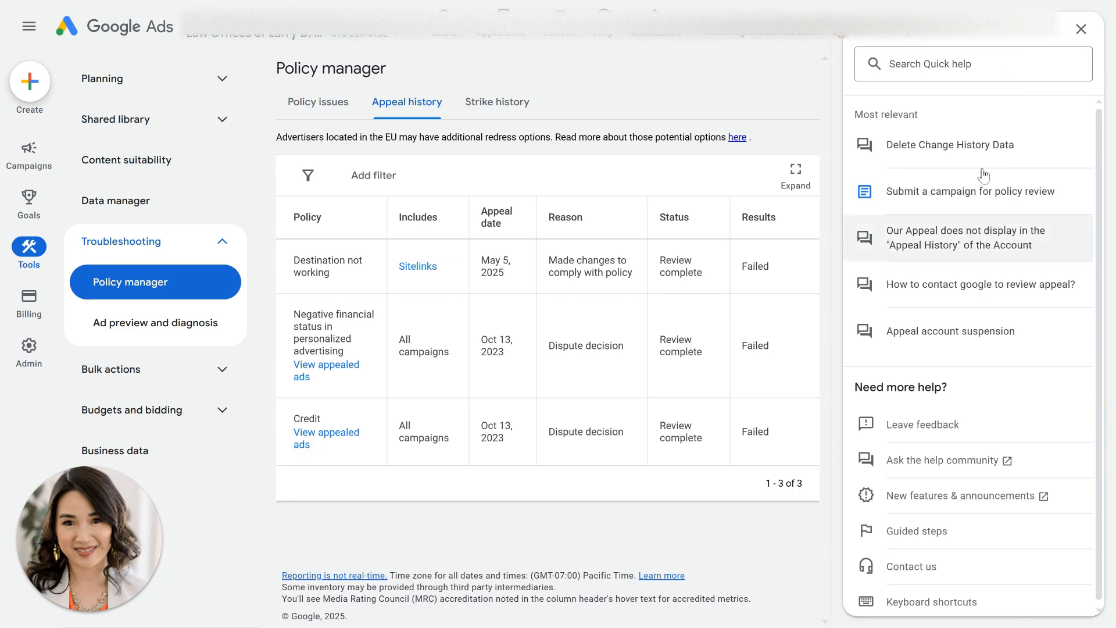
left_click(916, 569)
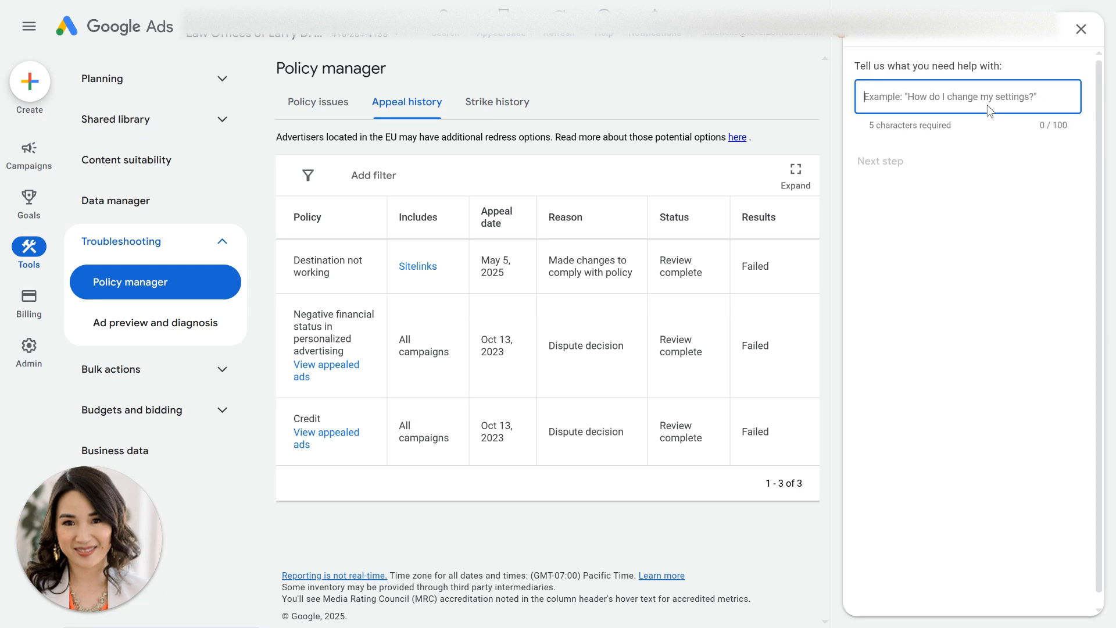
type("live ad review")
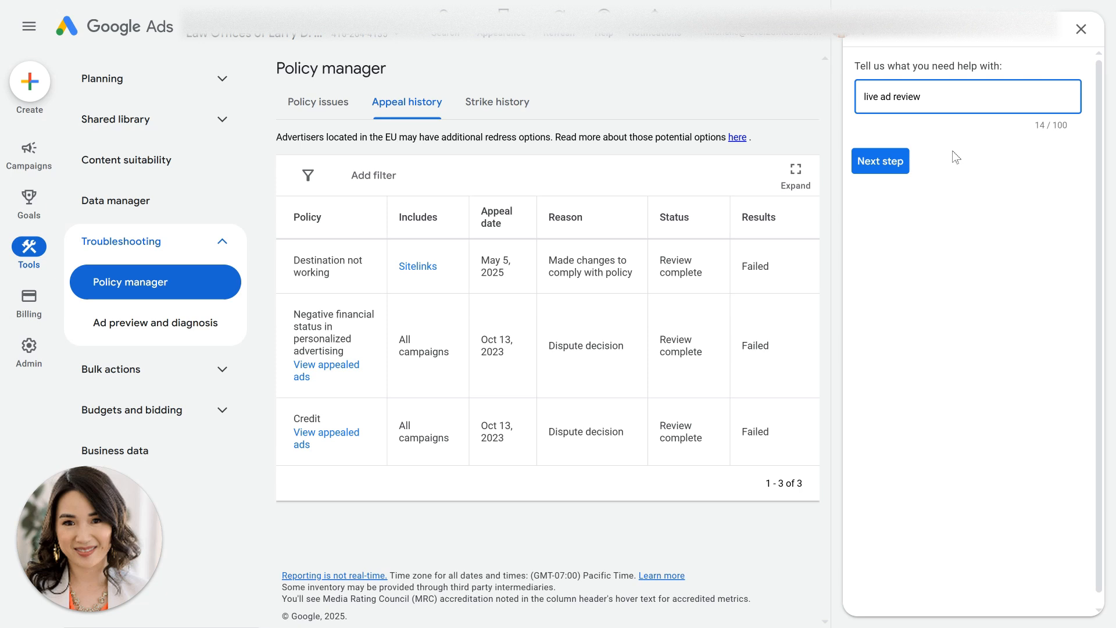
left_click(886, 161)
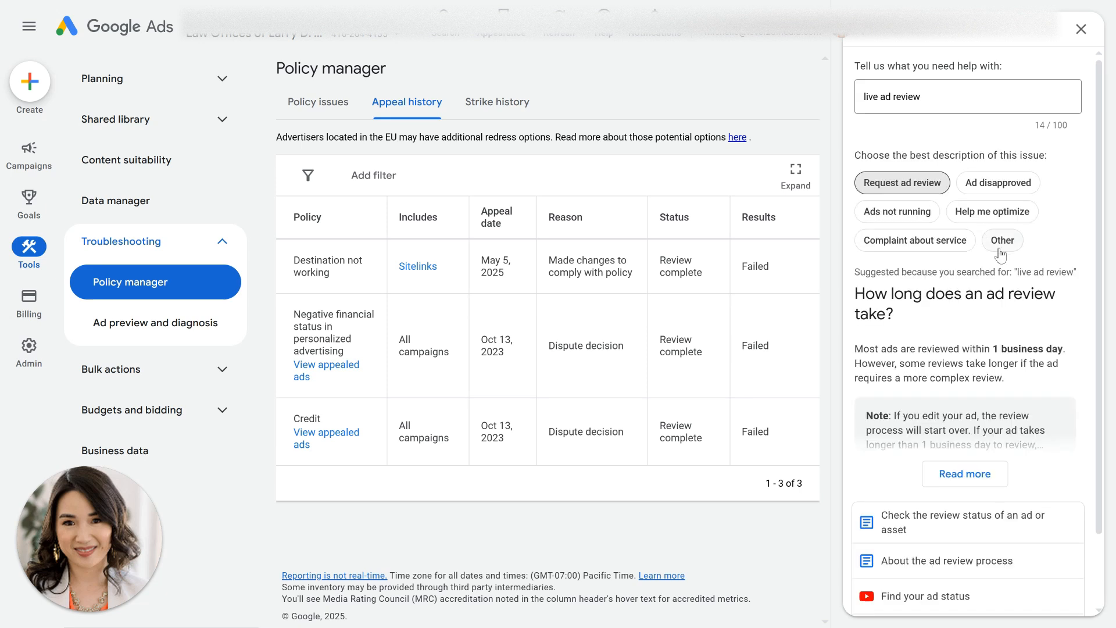
Categorize the support issue as Other and proceed to the contact options
scroll(1000, 347, "down", 2)
scroll(997, 345, "up", 2)
scroll(1004, 433, "down", 2)
left_click(1010, 162)
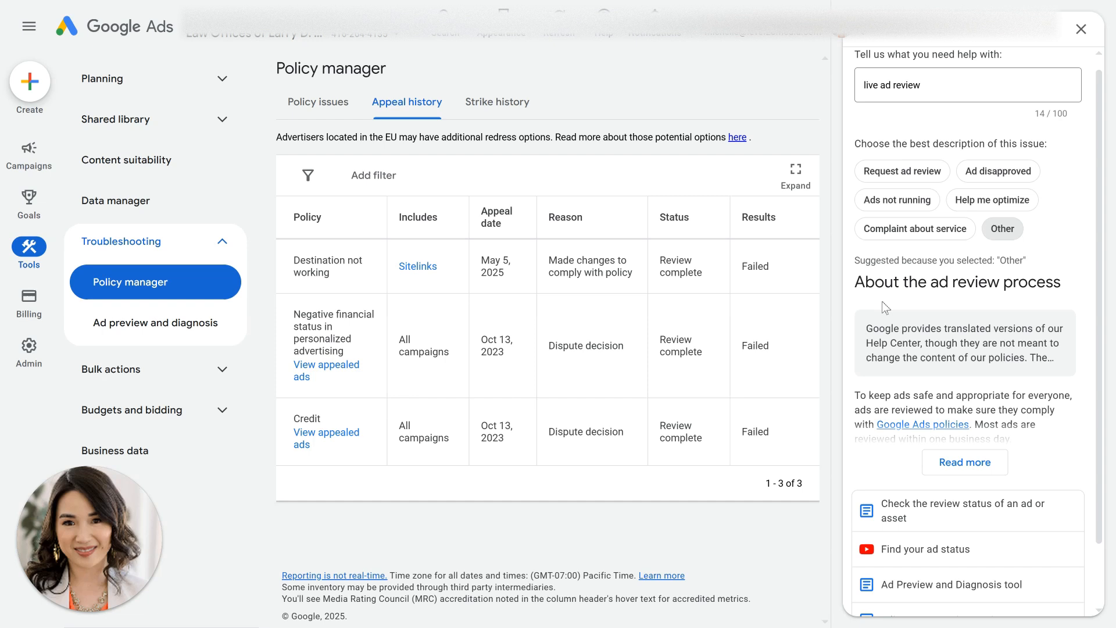
scroll(951, 379, "down", 1)
scroll(899, 574, "up", 1)
scroll(964, 381, "down", 1)
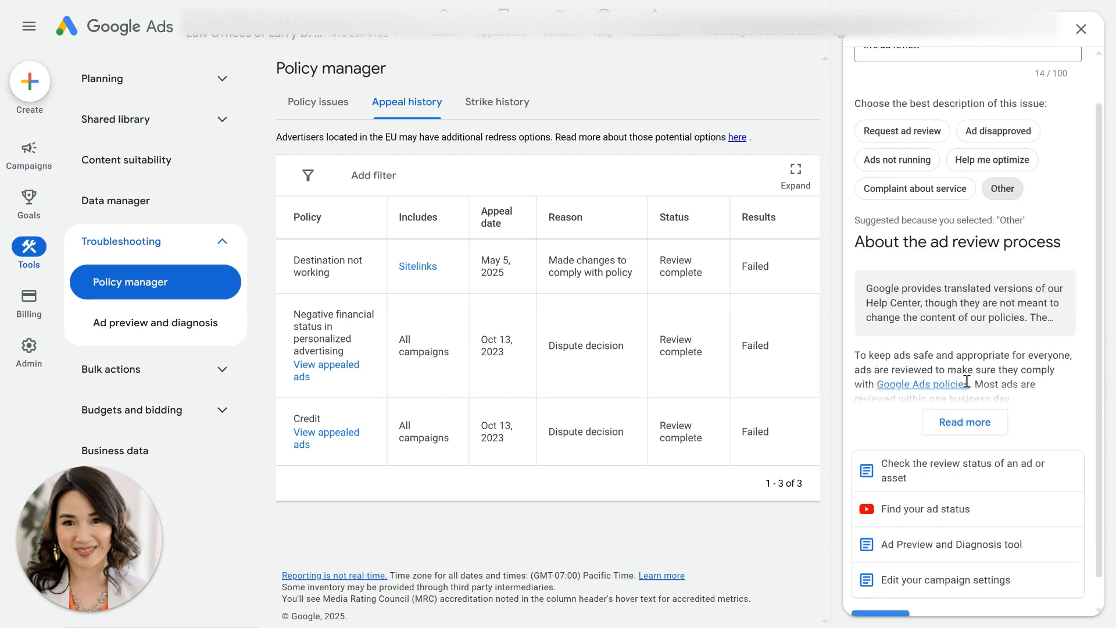
left_click(895, 592)
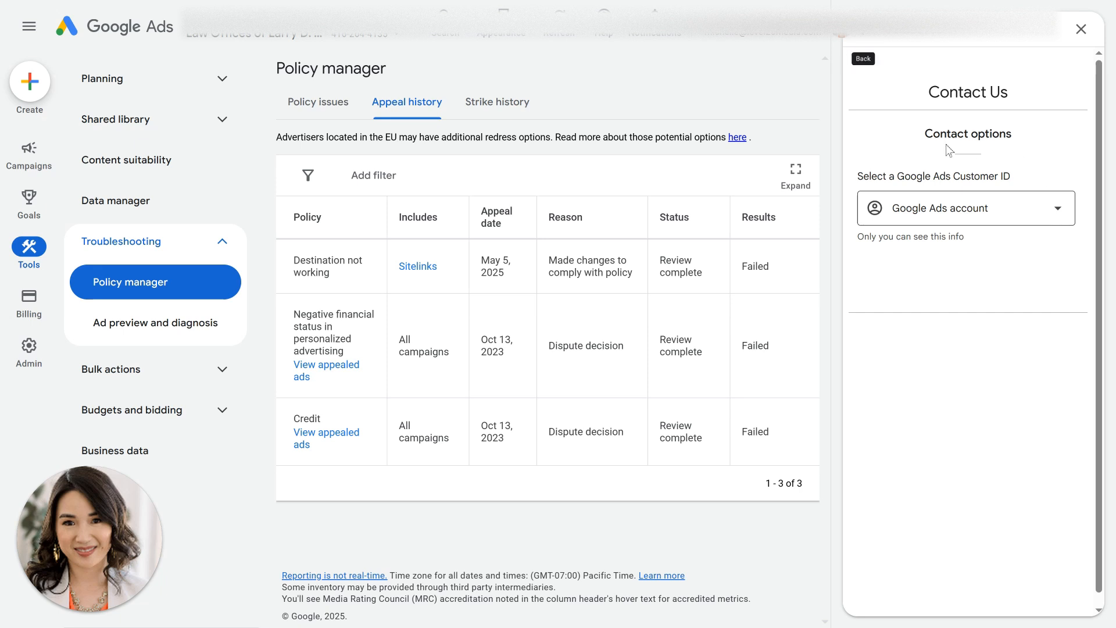
Go back to the issue description, choose Other again, and return to the contact options
left_click(871, 39)
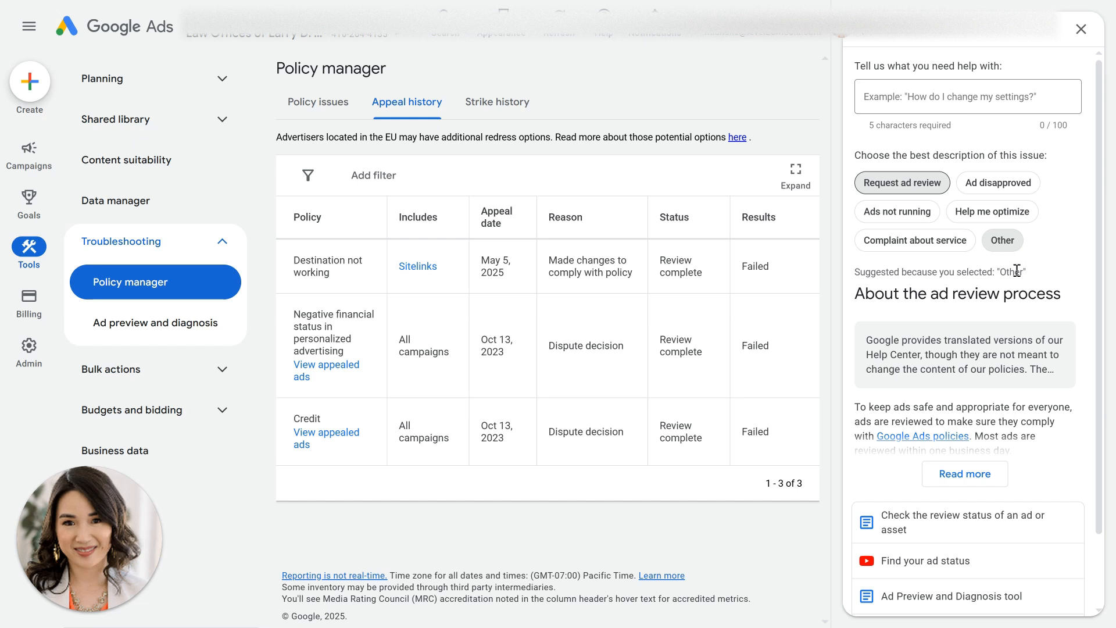
left_click(1013, 247)
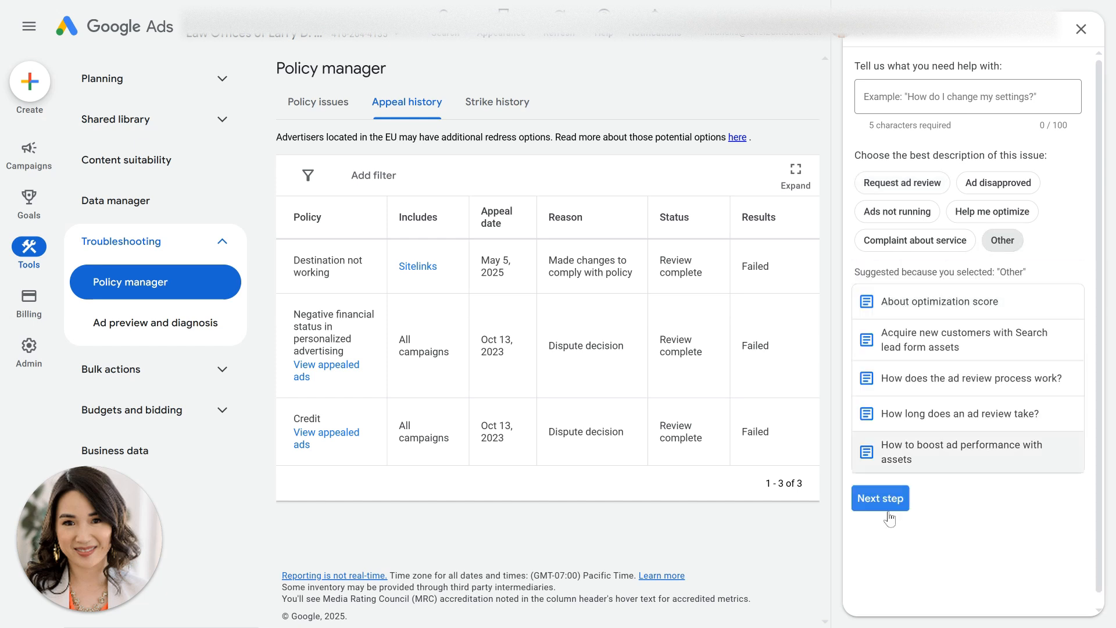
left_click(883, 501)
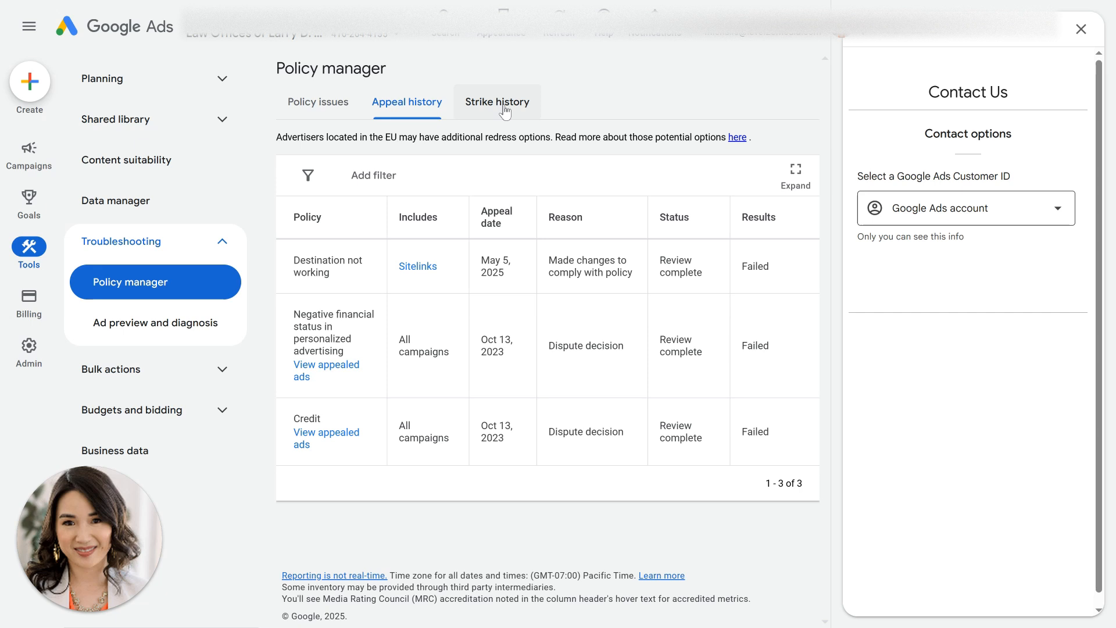
Check the account's strike history and return to the policy issues list
left_click(488, 110)
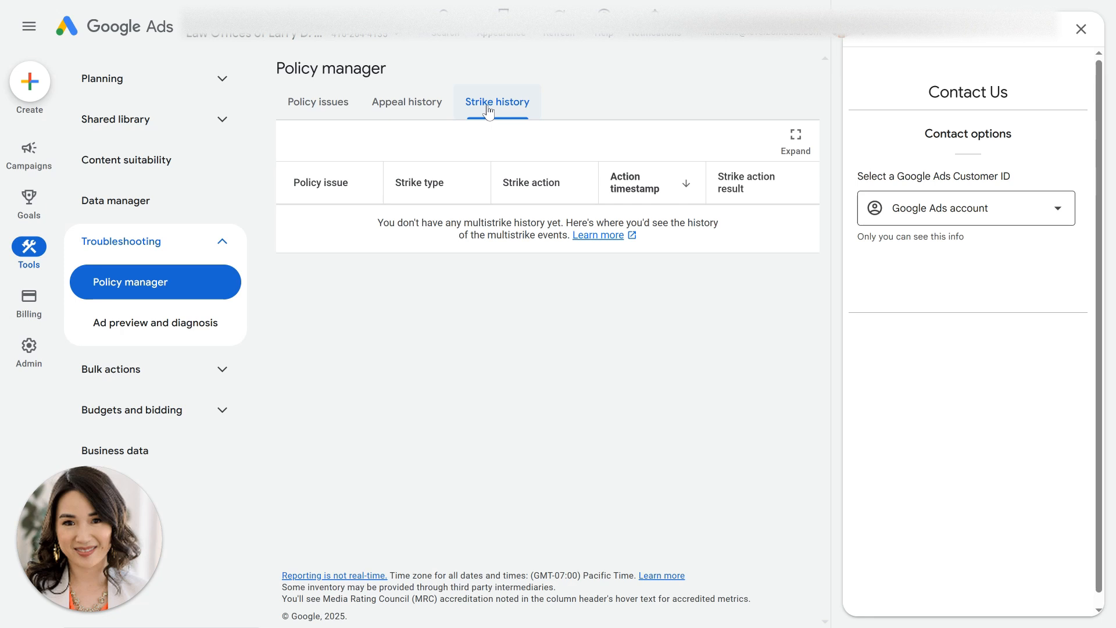
left_click(318, 103)
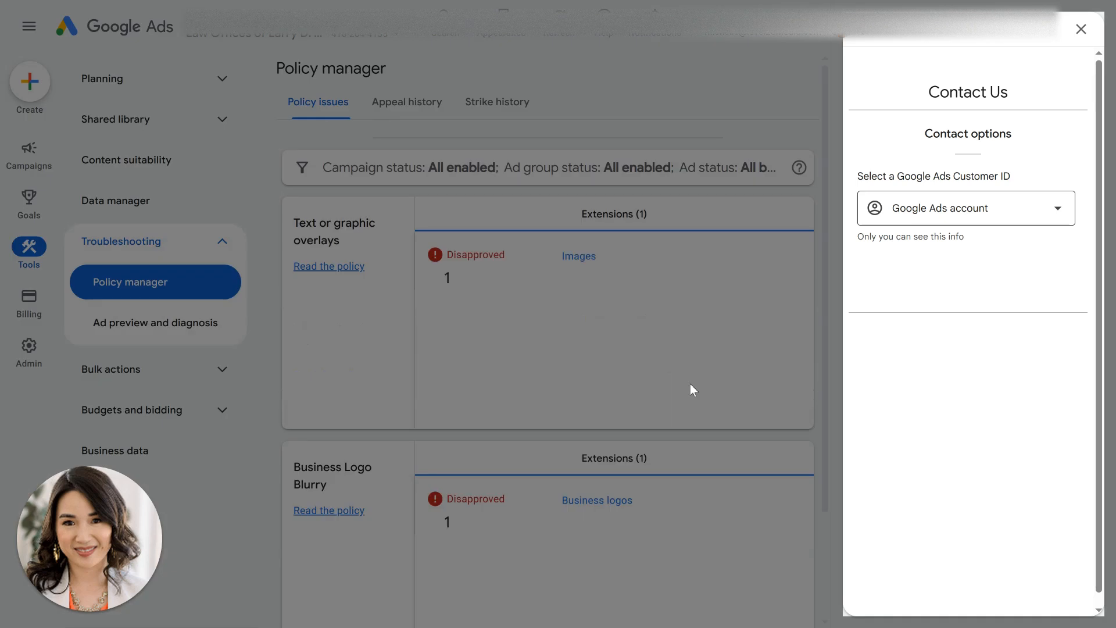